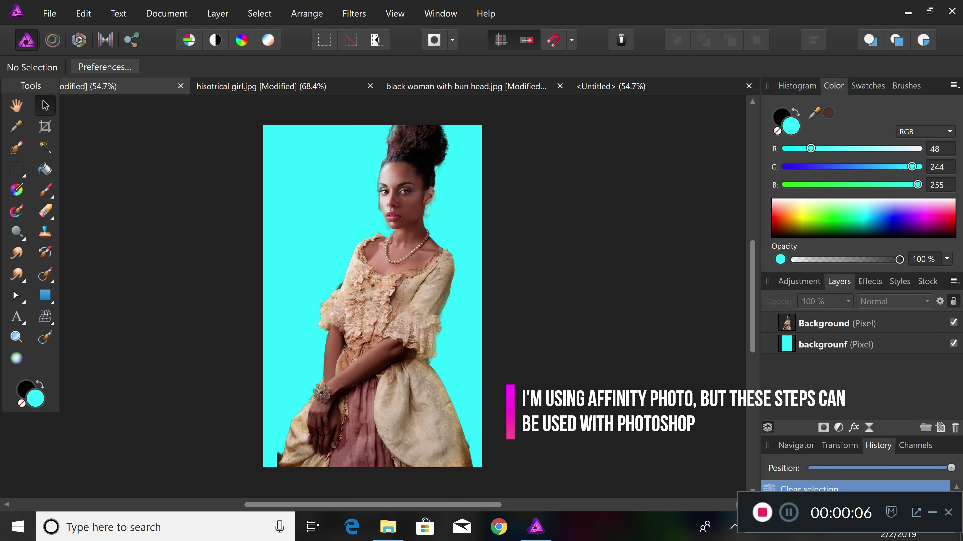
Copy the selected woman from hisotrical girl.jpg into the blank untitled document, enlarge her to nearly fill the canvas and centre her.
click(261, 86)
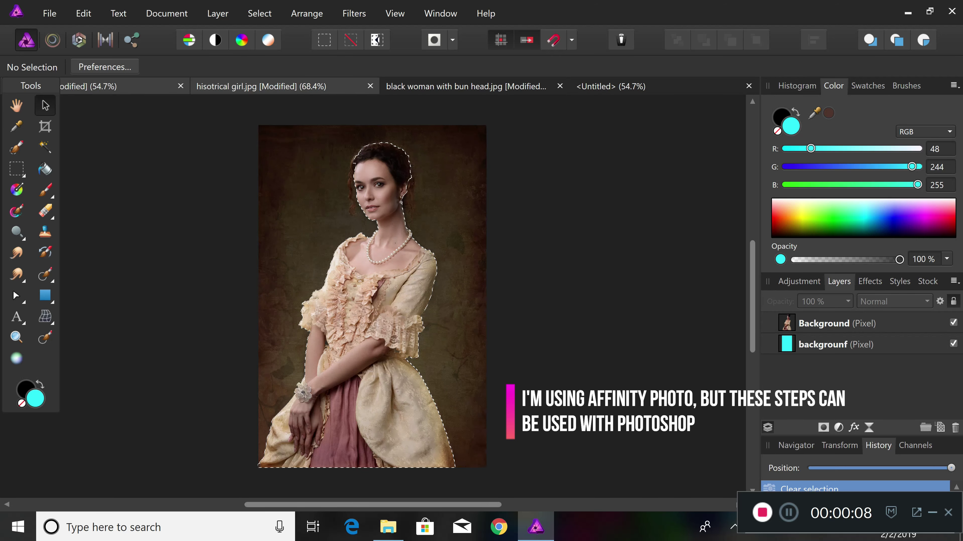
key(w)
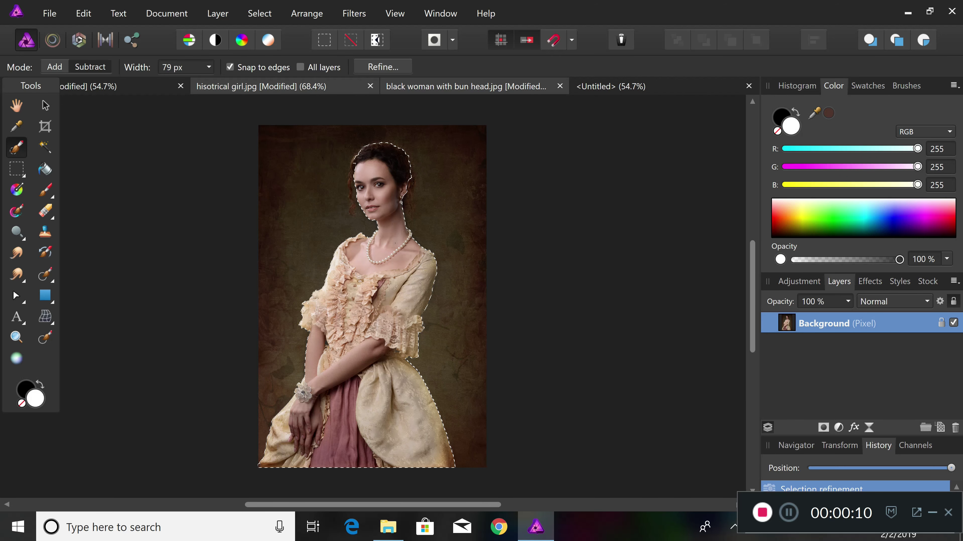
click(465, 86)
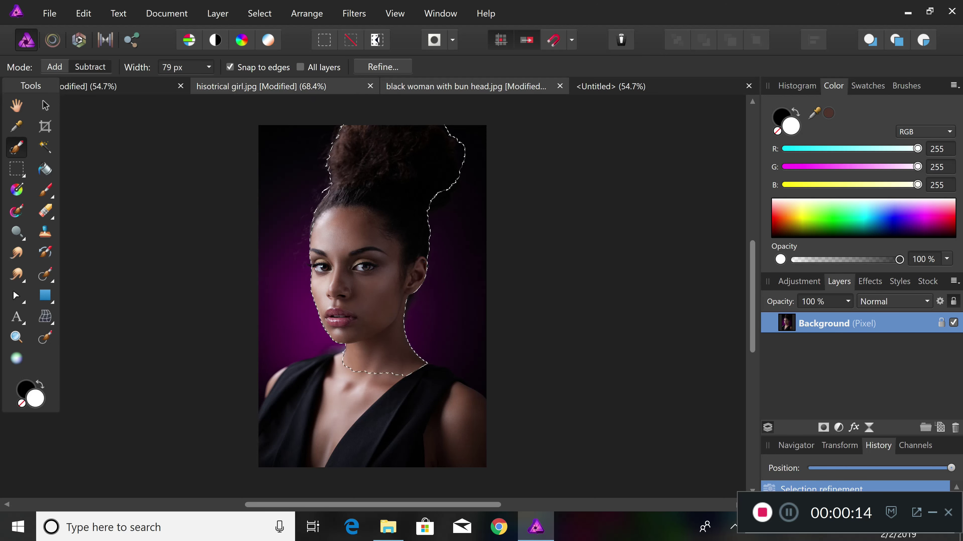
click(262, 86)
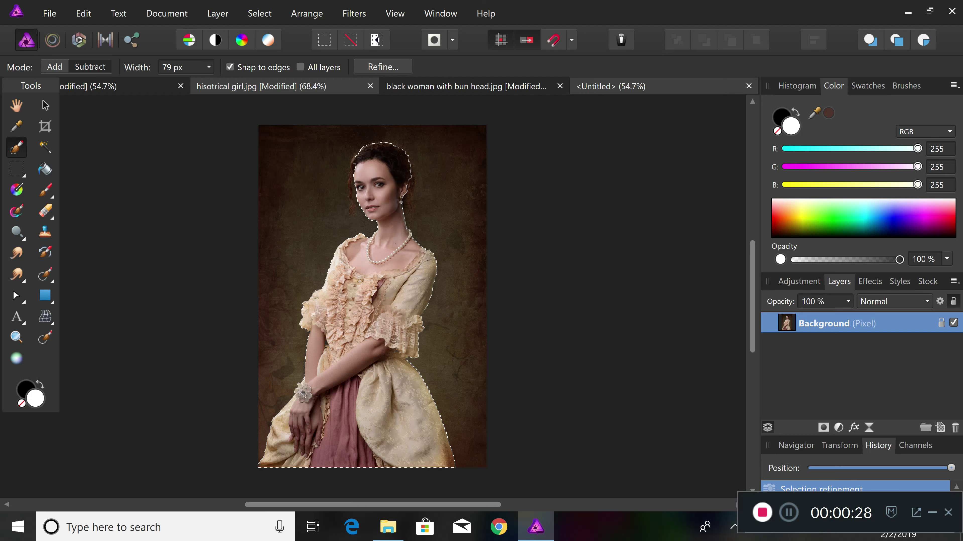
click(658, 86)
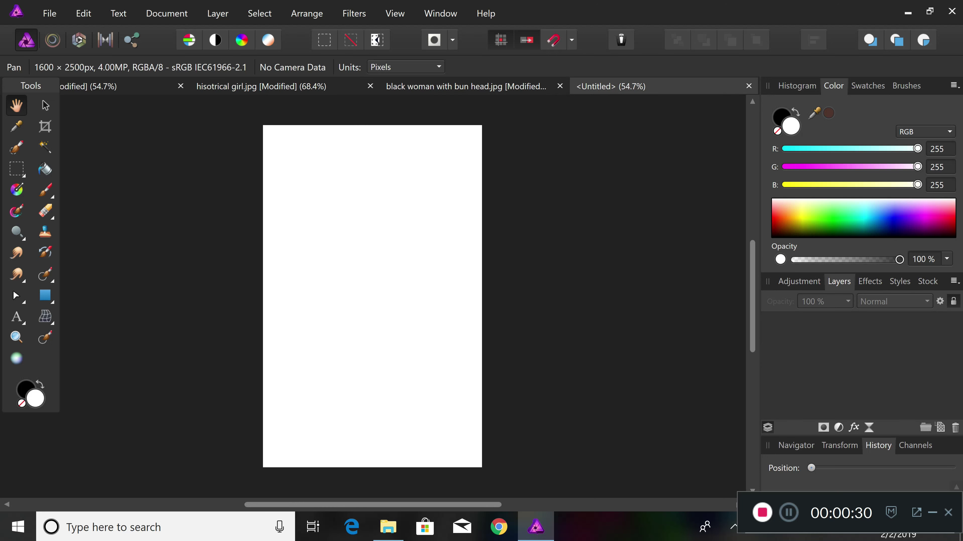
key(ctrl+v)
key(v)
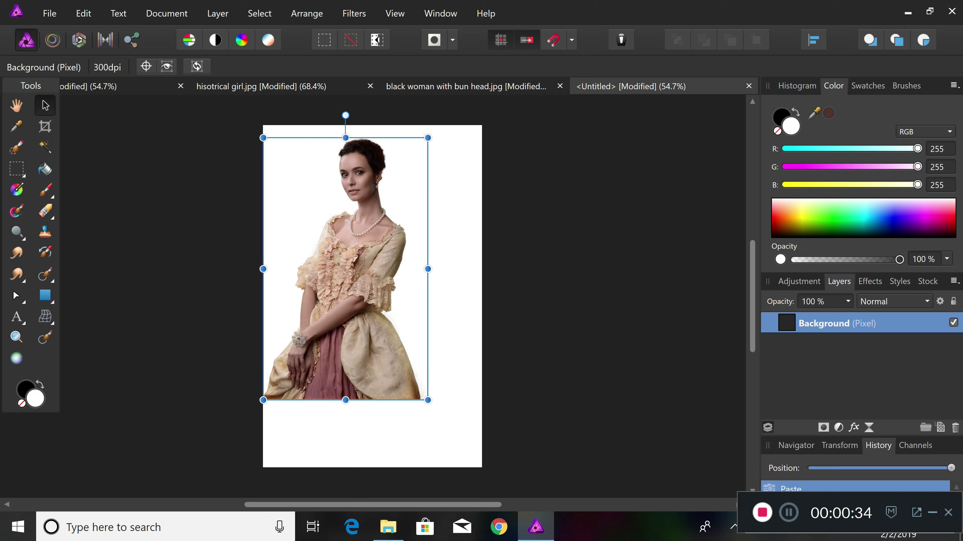
drag(428, 400, 474, 474)
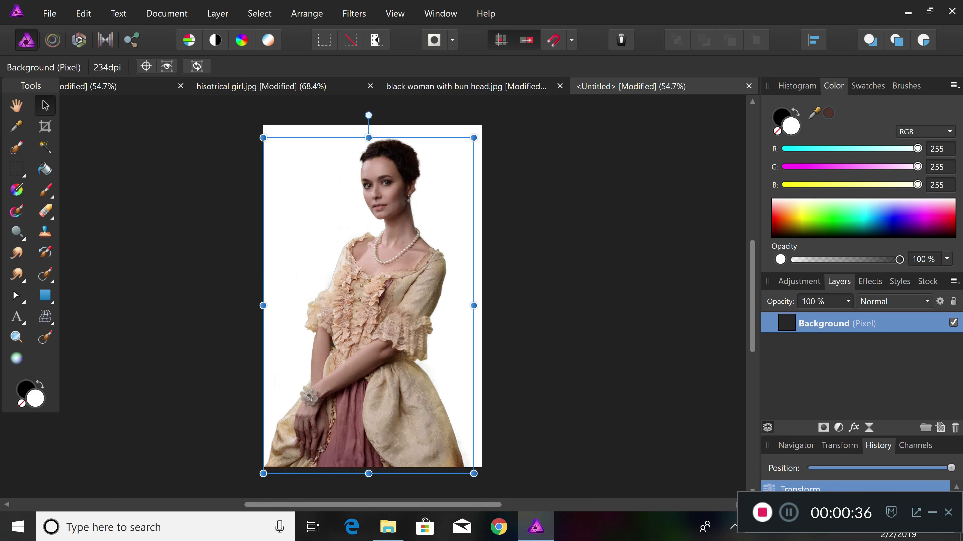
drag(369, 305, 373, 304)
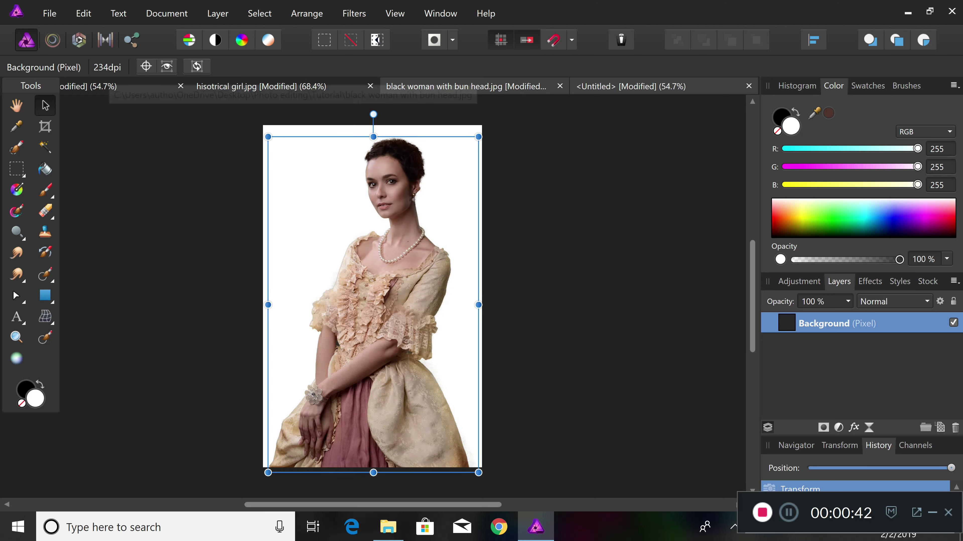
Copy the selected head from the black woman with bun head photo and paste it into the untitled document.
click(466, 86)
key(w)
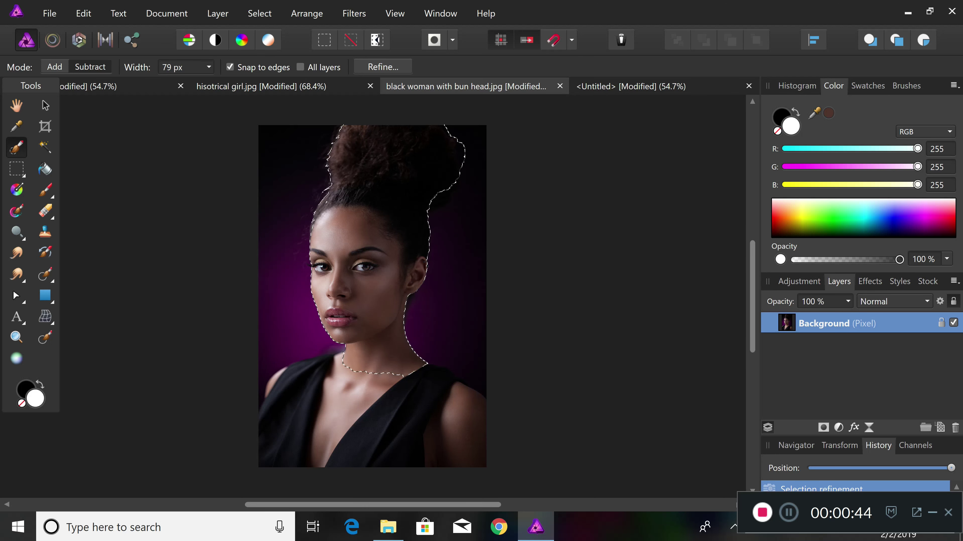
click(630, 86)
key(ctrl+Tab)
key(v)
key(ctrl+v)
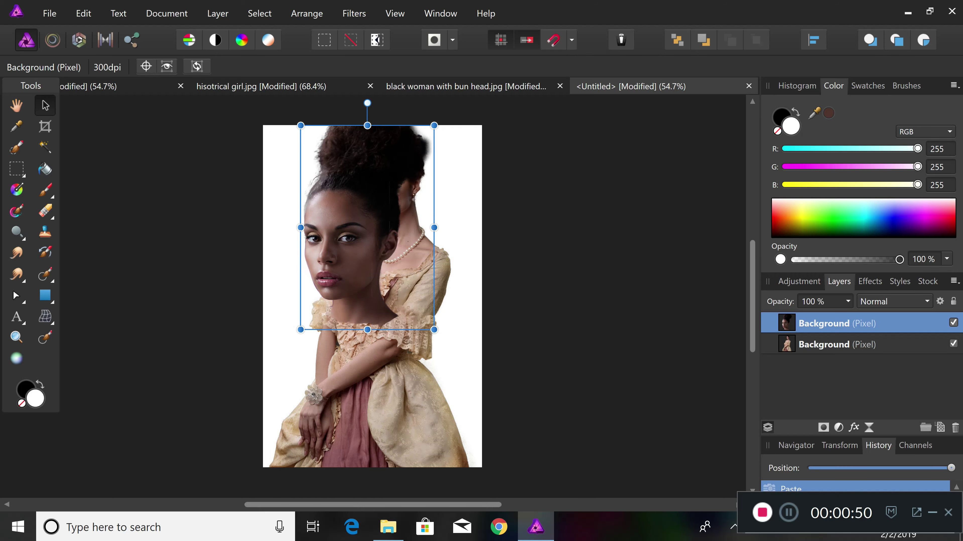
Scale the pasted head down to match the body, place it over the original face and deselect it.
key(ctrl+1)
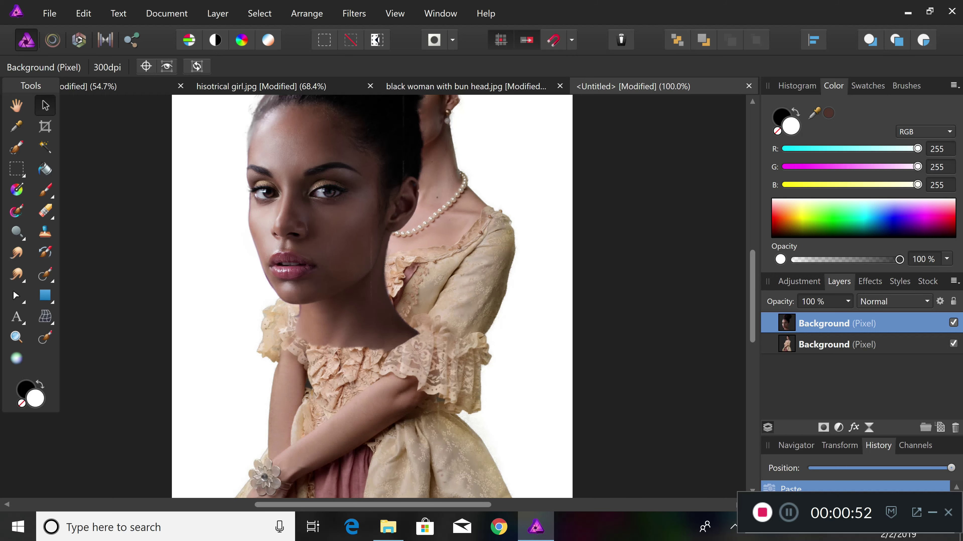
scroll(372, 296, up, 8)
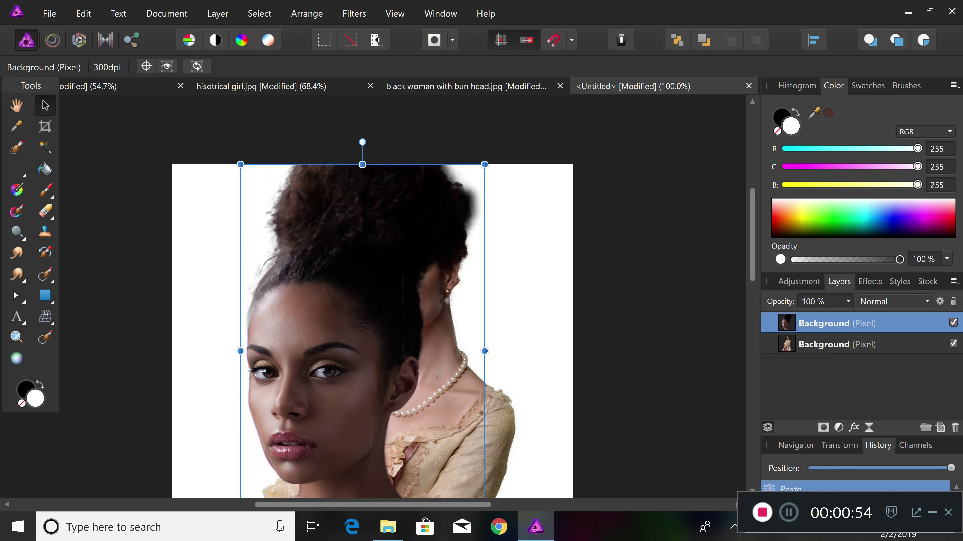
scroll(371, 296, down, 5)
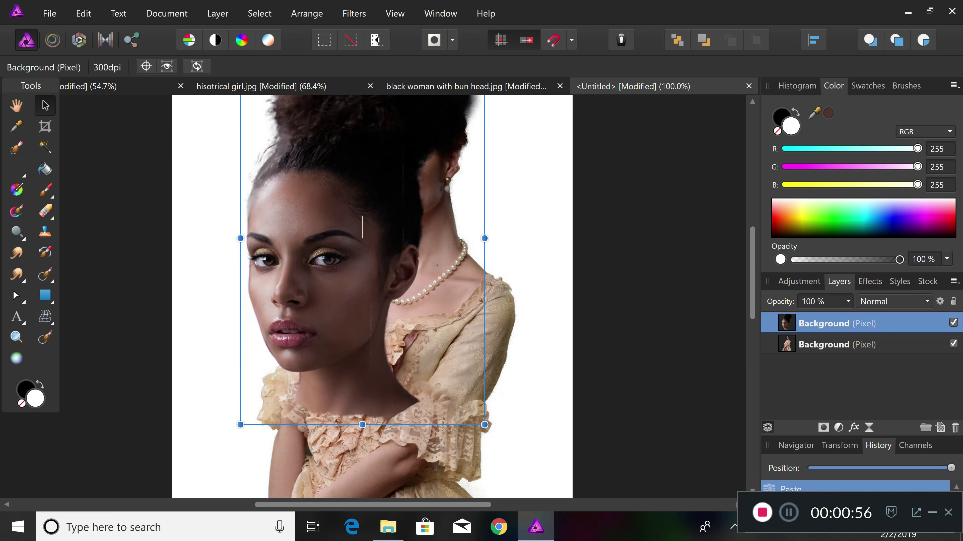
drag(484, 425, 385, 273)
scroll(385, 273, up, 3)
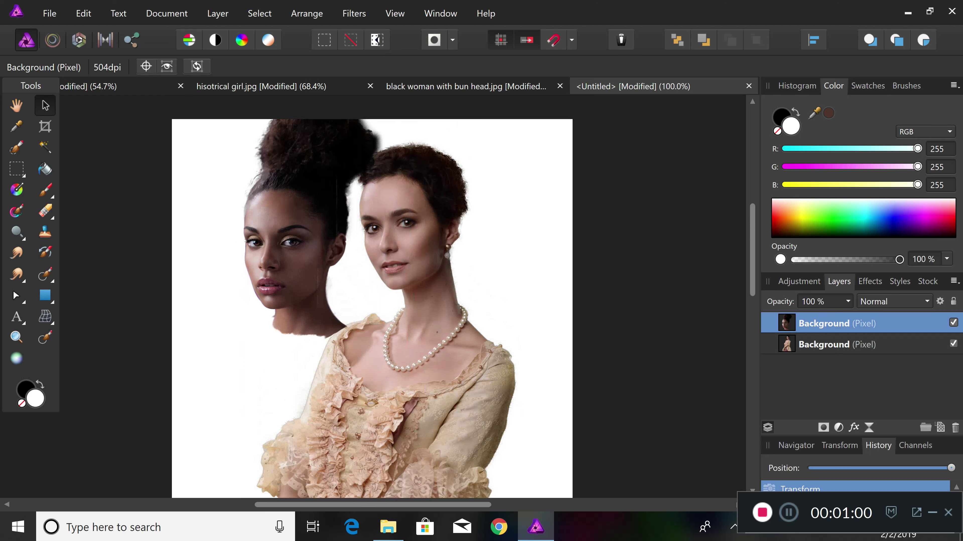
drag(313, 230, 436, 220)
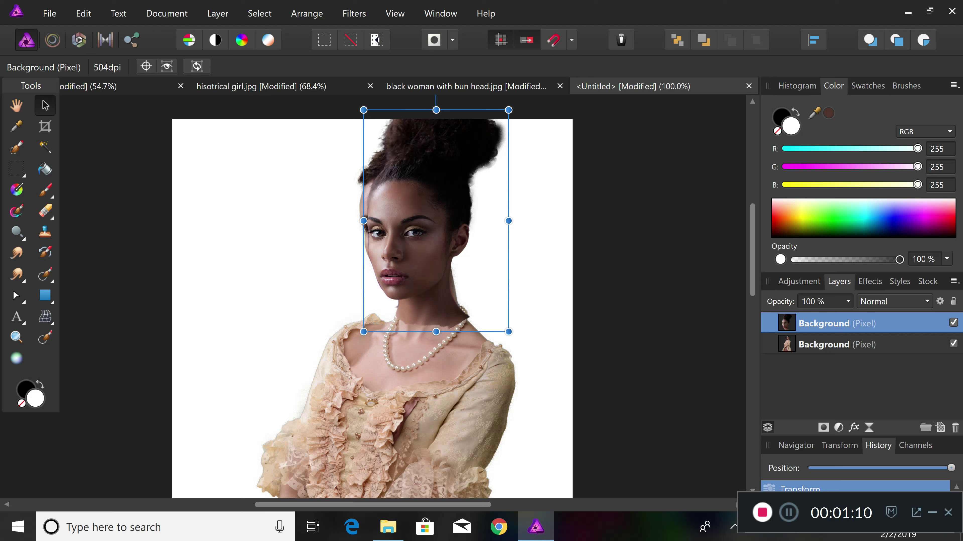
drag(436, 221, 437, 225)
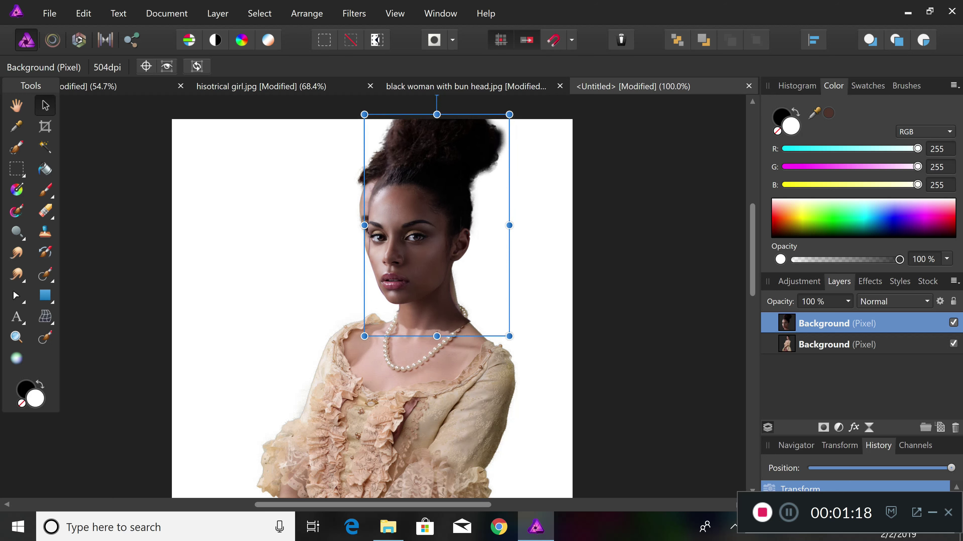
key(ctrl+d)
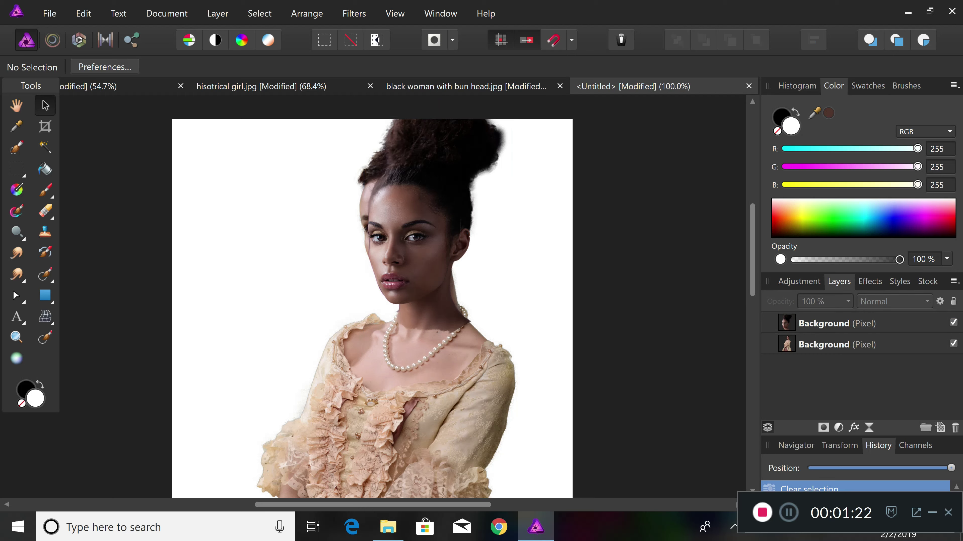
Hide the head layer, add a mask to the body layer and select that mask for editing.
click(836, 345)
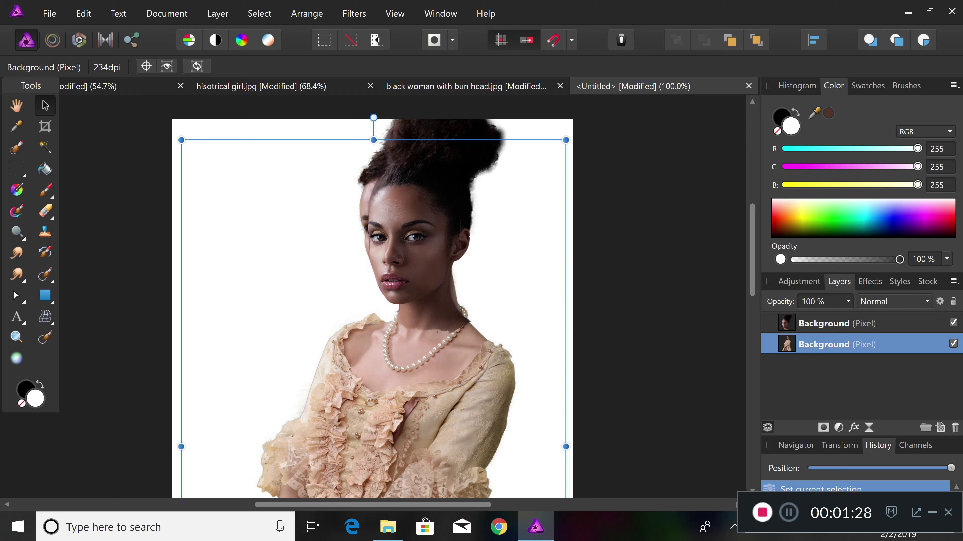
click(953, 323)
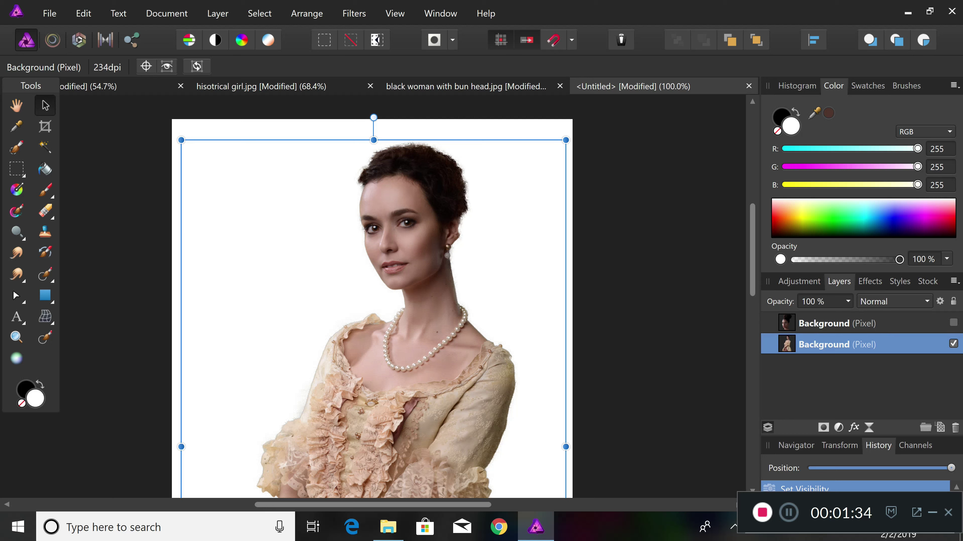
double_click(821, 344)
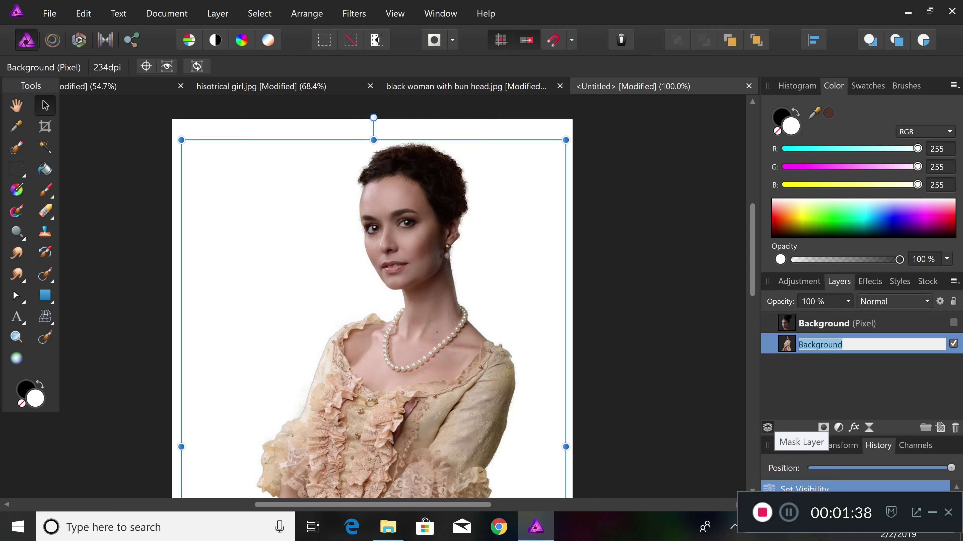
click(823, 427)
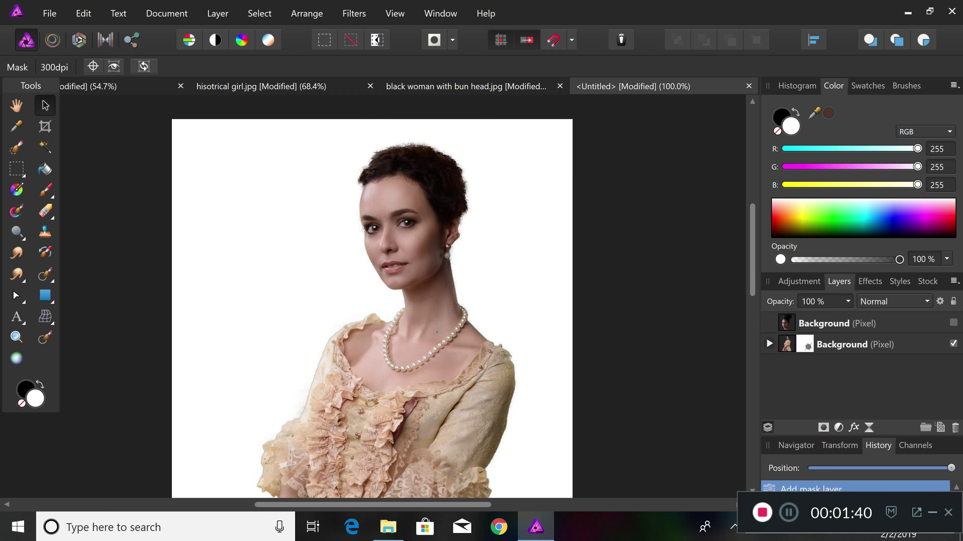
click(769, 344)
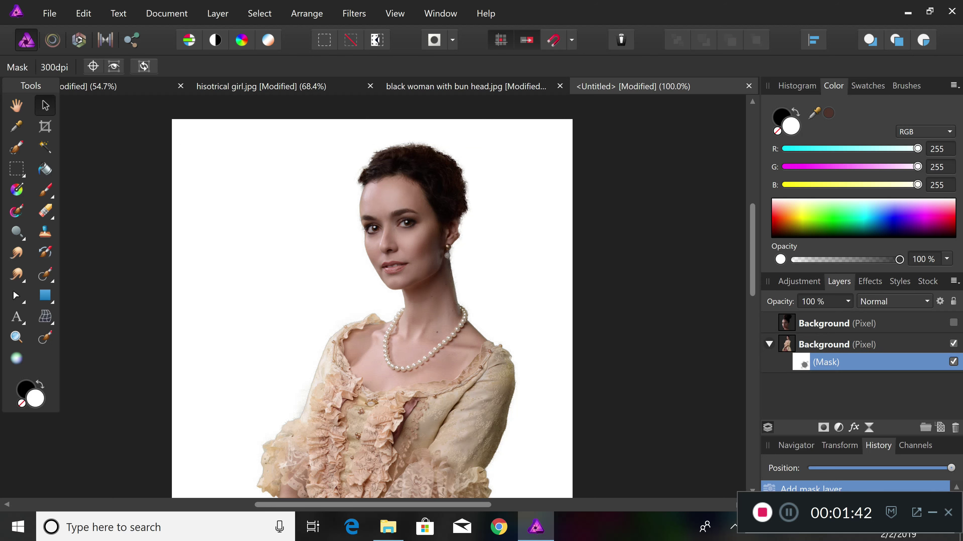
click(826, 362)
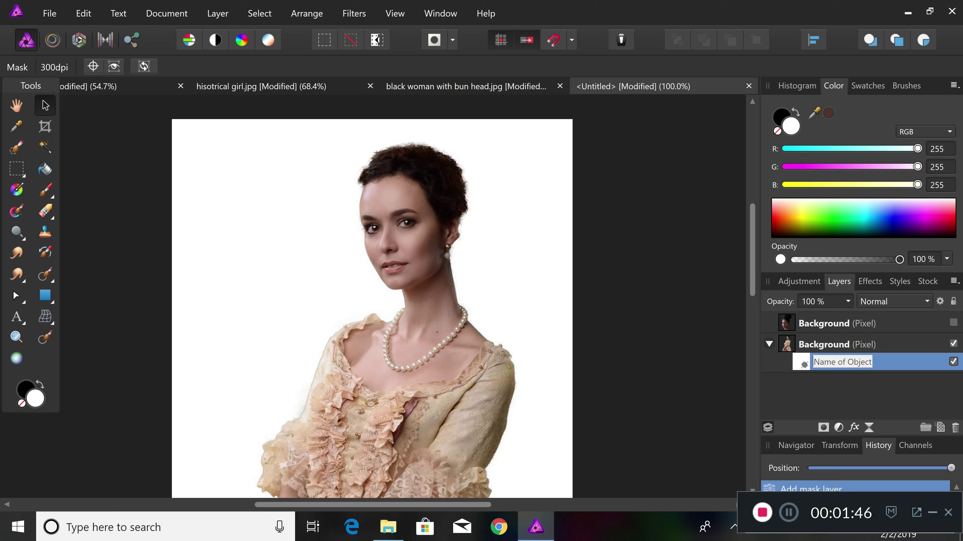
Paint black across the original face on the body mask with a soft 134 px brush.
click(45, 189)
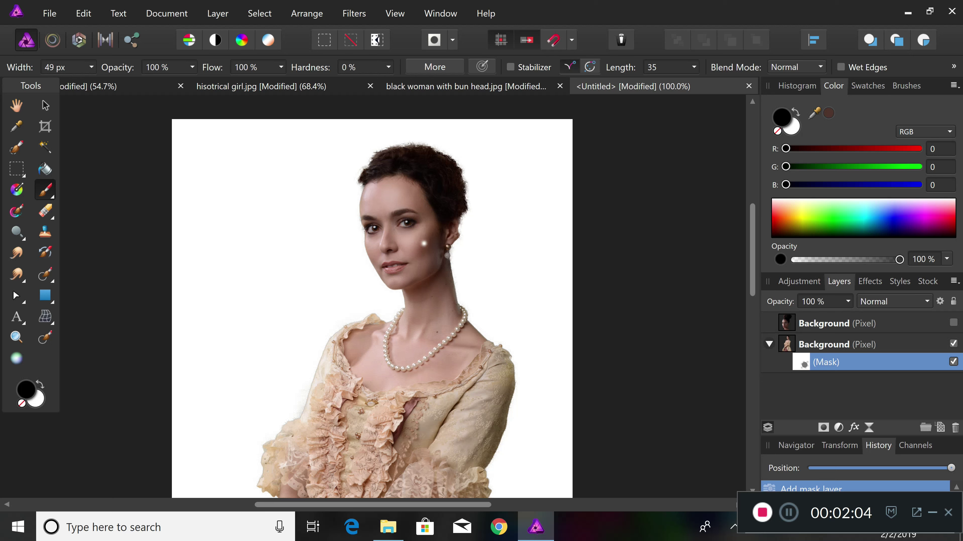
click(91, 67)
drag(94, 82, 107, 82)
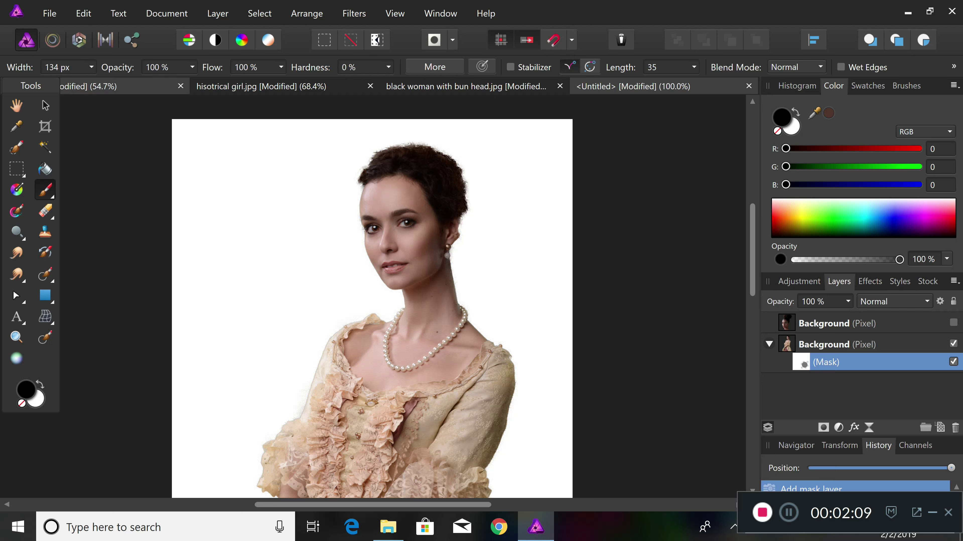
click(351, 240)
mouse_move(366, 243)
mouse_down()
mouse_move(453, 239)
mouse_move(373, 227)
mouse_move(451, 220)
mouse_move(461, 196)
mouse_up()
Set the brush hardness to 100% and mask out the rest of the original head down to the neck.
click(388, 67)
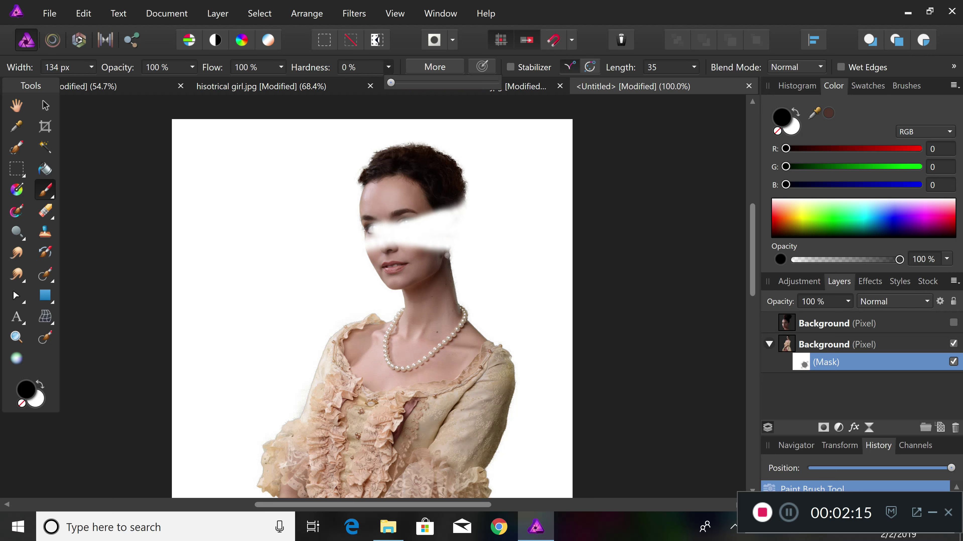
drag(391, 83, 495, 82)
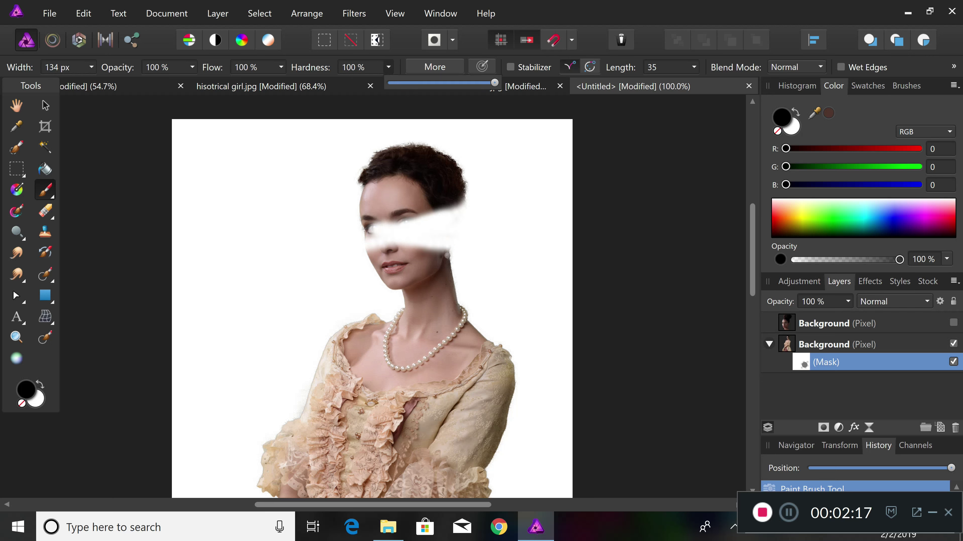
mouse_move(474, 199)
mouse_down()
mouse_move(362, 222)
mouse_move(415, 189)
mouse_move(381, 178)
mouse_move(400, 168)
mouse_move(409, 144)
mouse_up()
mouse_move(370, 243)
mouse_down()
mouse_move(381, 269)
mouse_move(403, 272)
mouse_move(428, 255)
mouse_move(402, 262)
mouse_move(390, 252)
mouse_up()
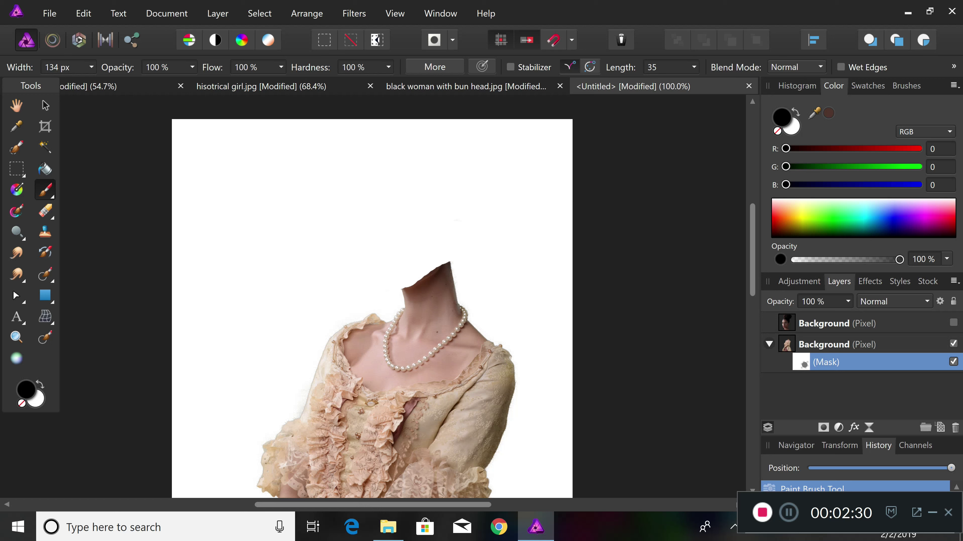
Show the head layer again, add a mask to it and expand the layer to reach the mask.
click(953, 322)
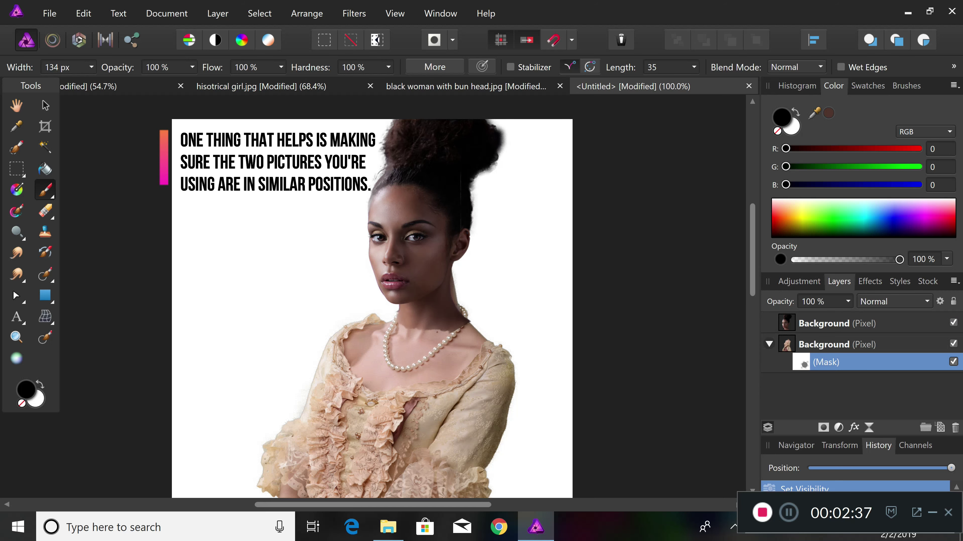
key(ctrl+plus)
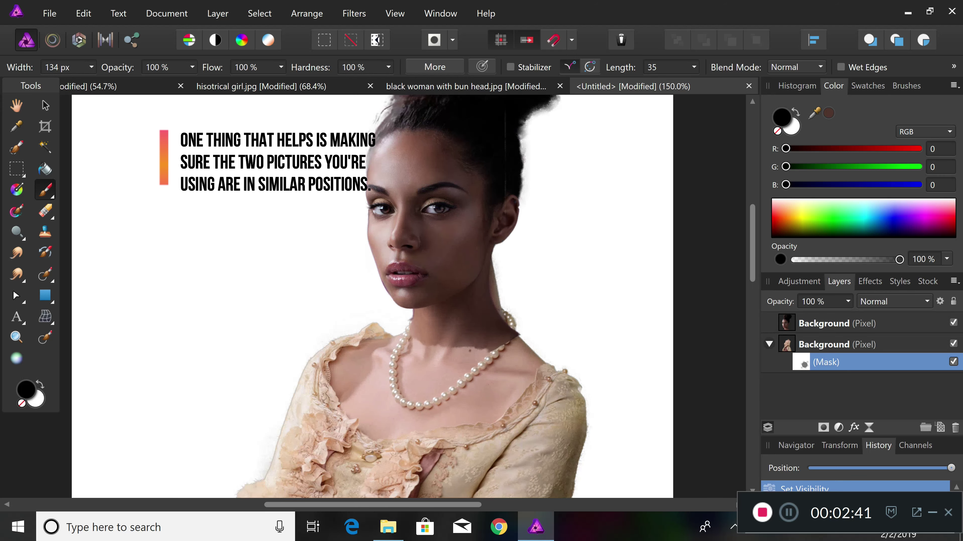
scroll(372, 296, up, 3)
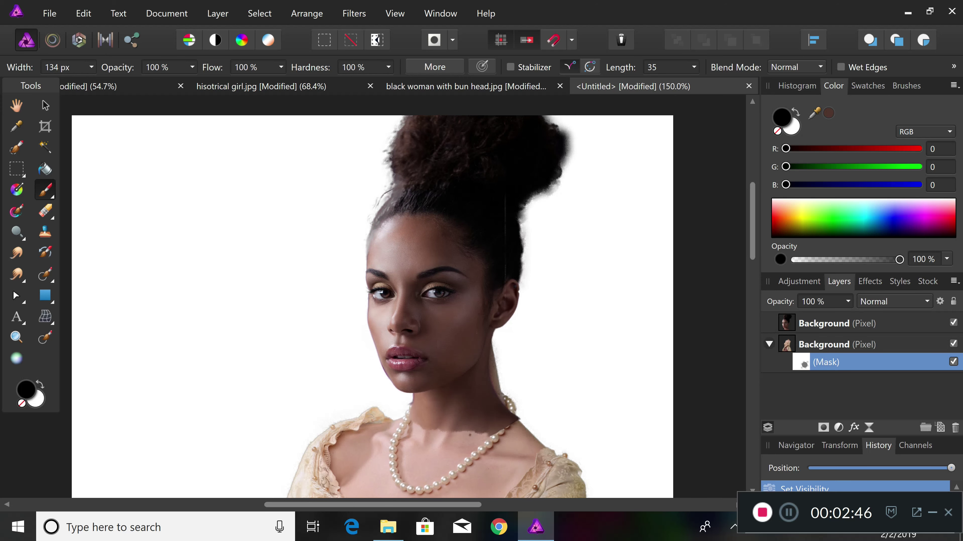
scroll(372, 297, down, 2)
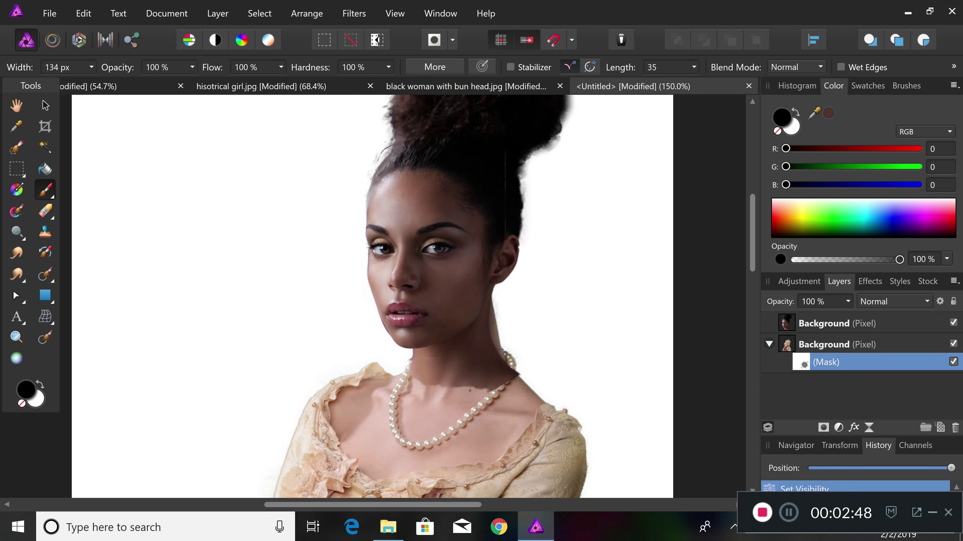
click(836, 323)
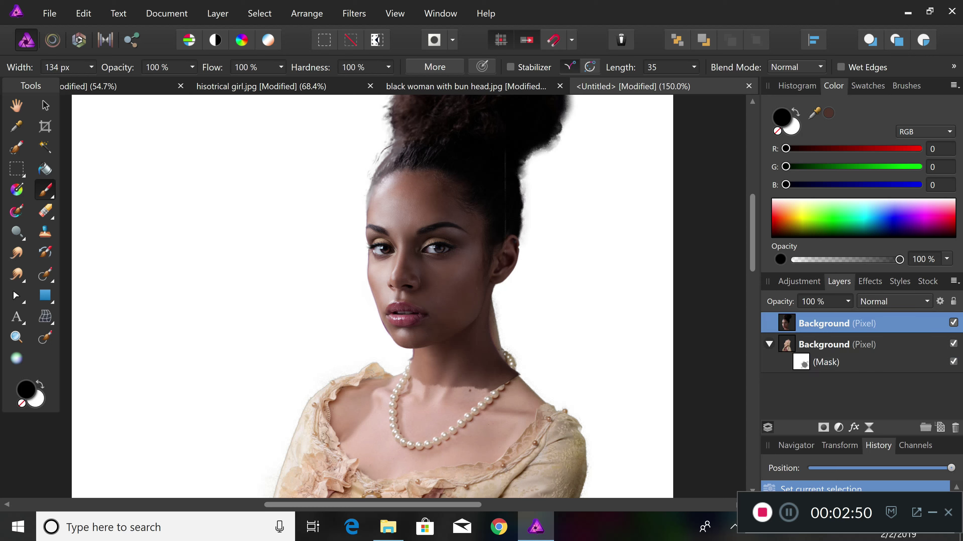
click(770, 344)
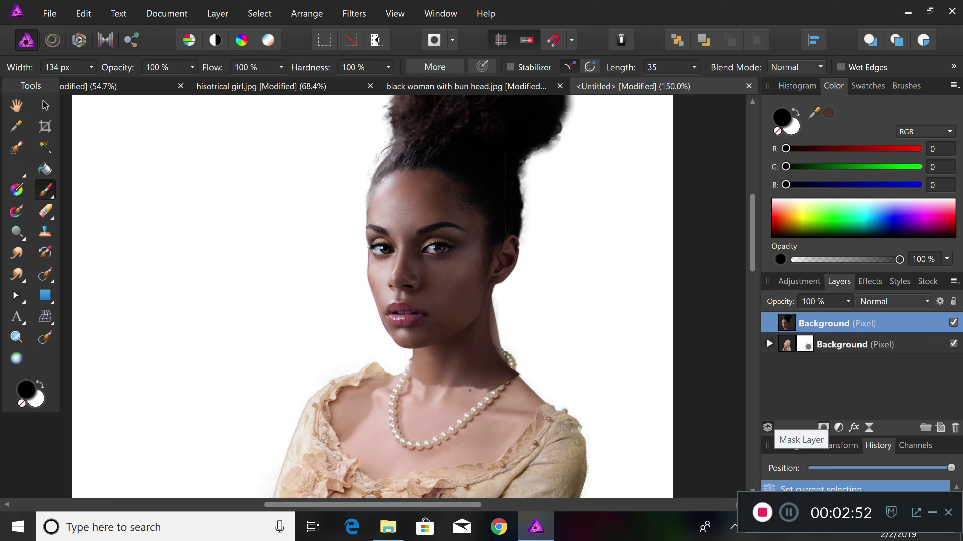
click(823, 427)
click(770, 323)
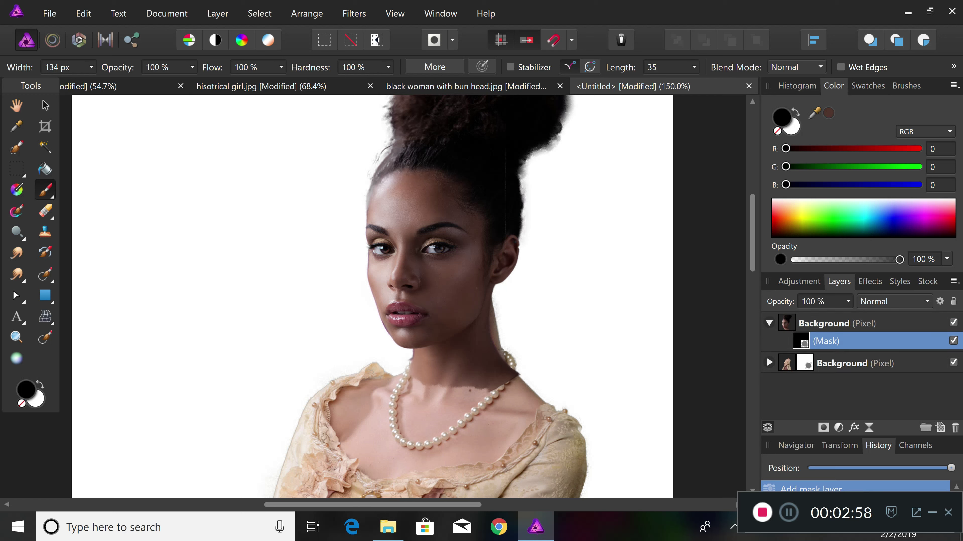
Paint black over the pasted head's neck on its mask with a 54 px brush at 0% hardness, uncovering the original neck and pearls.
click(91, 67)
drag(94, 83, 72, 83)
click(418, 373)
click(388, 67)
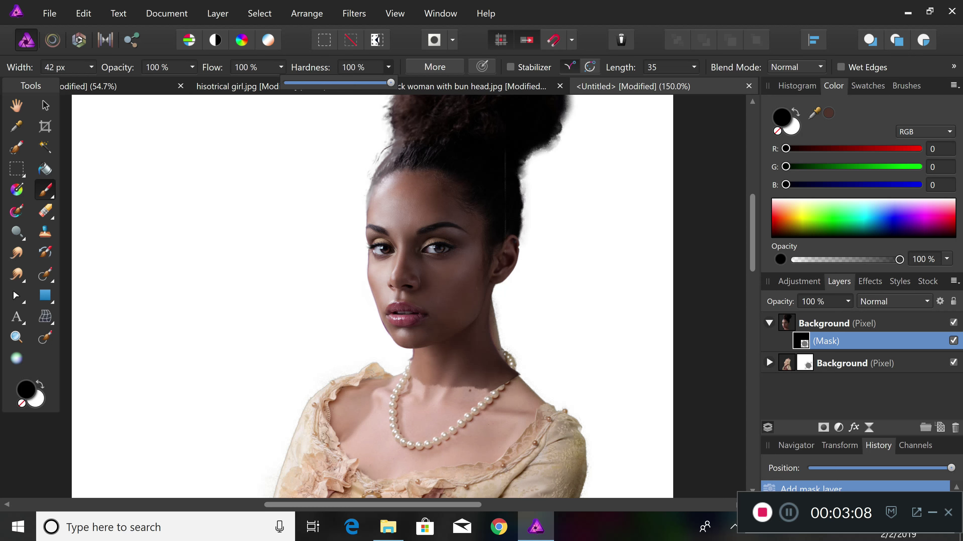
drag(391, 82, 287, 83)
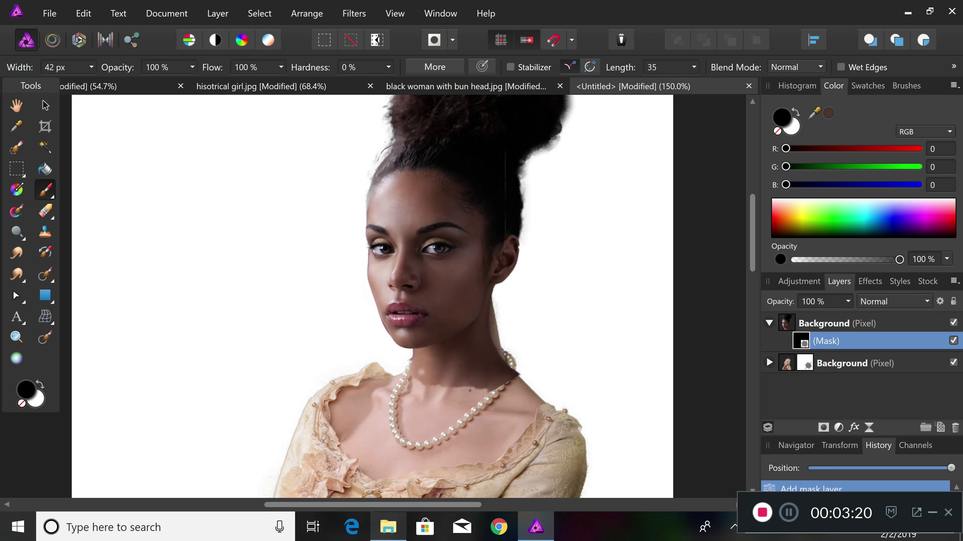
click(91, 67)
mouse_move(93, 82)
mouse_down()
mouse_move(115, 82)
mouse_move(97, 82)
mouse_up()
mouse_move(415, 374)
mouse_down()
mouse_move(418, 359)
mouse_move(484, 345)
mouse_up()
mouse_move(508, 370)
mouse_down()
mouse_move(481, 381)
mouse_move(421, 372)
mouse_up()
drag(477, 362, 492, 355)
click(413, 355)
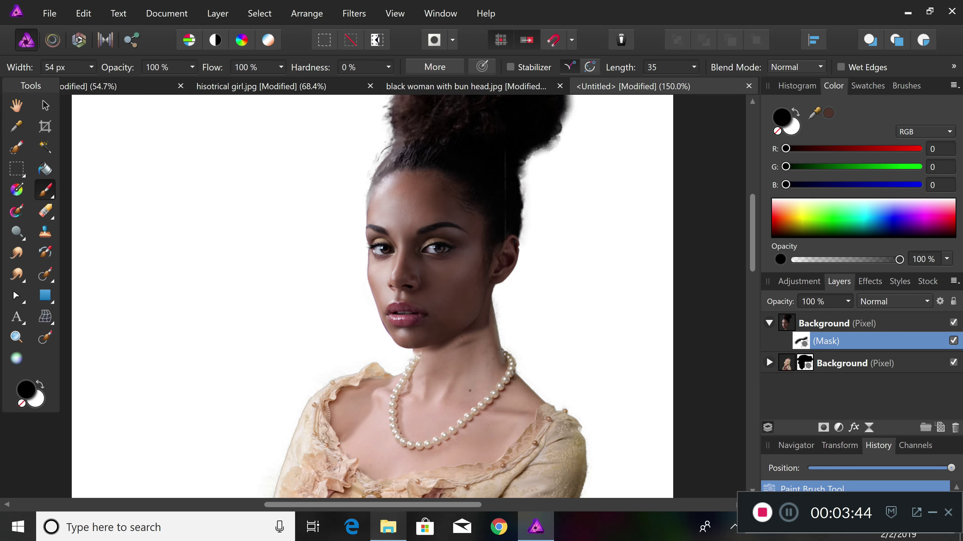
Mask out leftover neck under the chin and jaw of the pasted head, and switch the brush colour to white.
key(ctrl+plus)
click(458, 413)
click(463, 406)
drag(464, 404, 578, 385)
drag(464, 408, 455, 402)
click(457, 402)
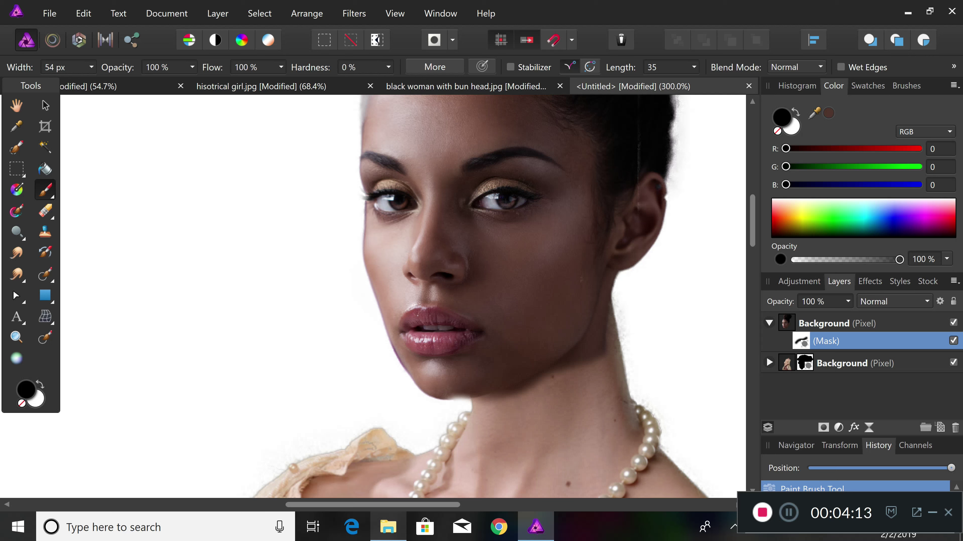
key(x)
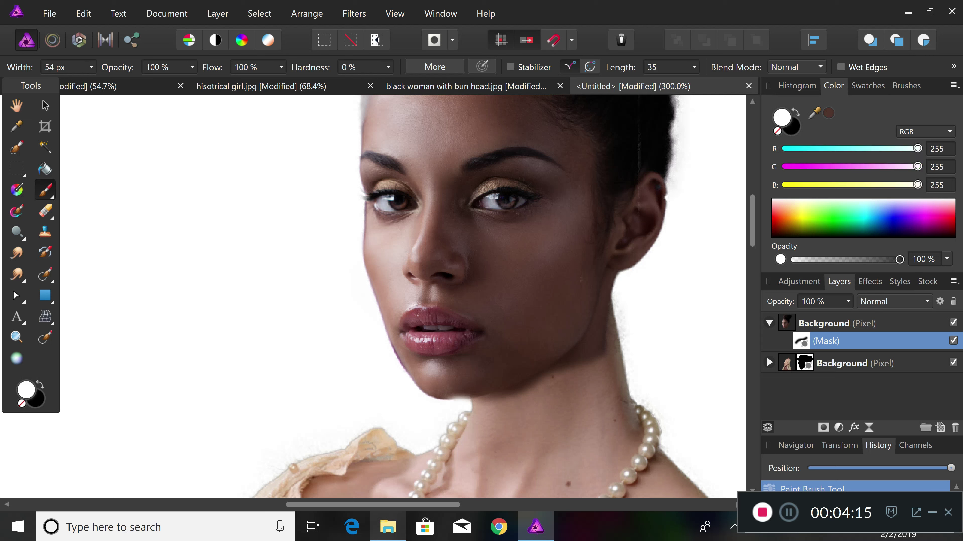